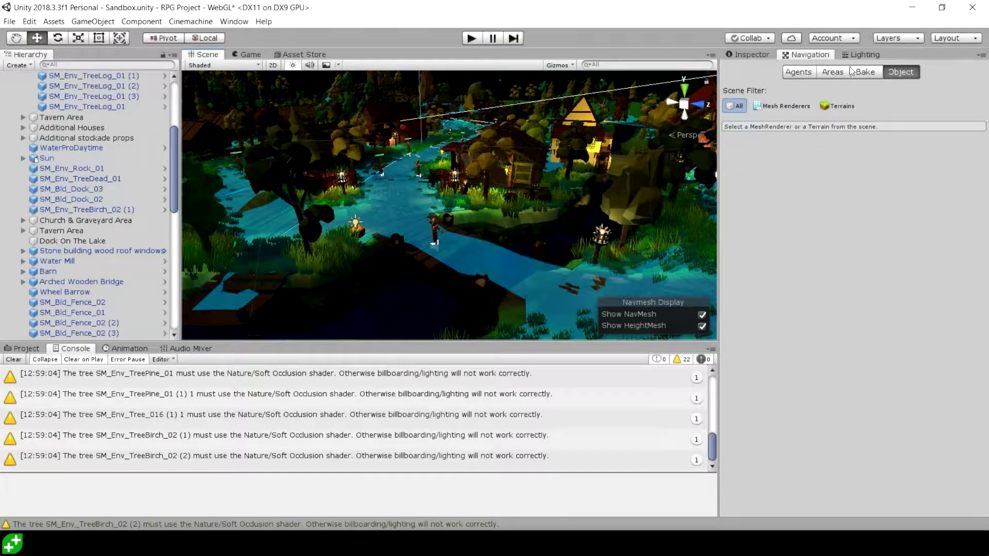
# Widen the CinemachineVirtualCamera dead zone from 0.25 to 0.42 amid navmesh and patrol-code clips.
pyautogui.click(864, 72)
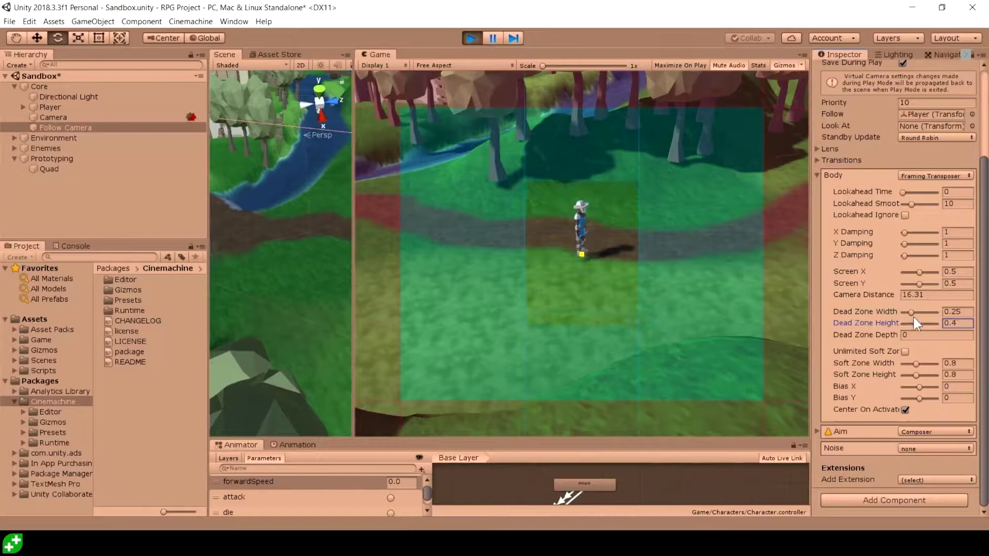
pyautogui.moveTo(911, 312); pyautogui.dragTo(917, 309)
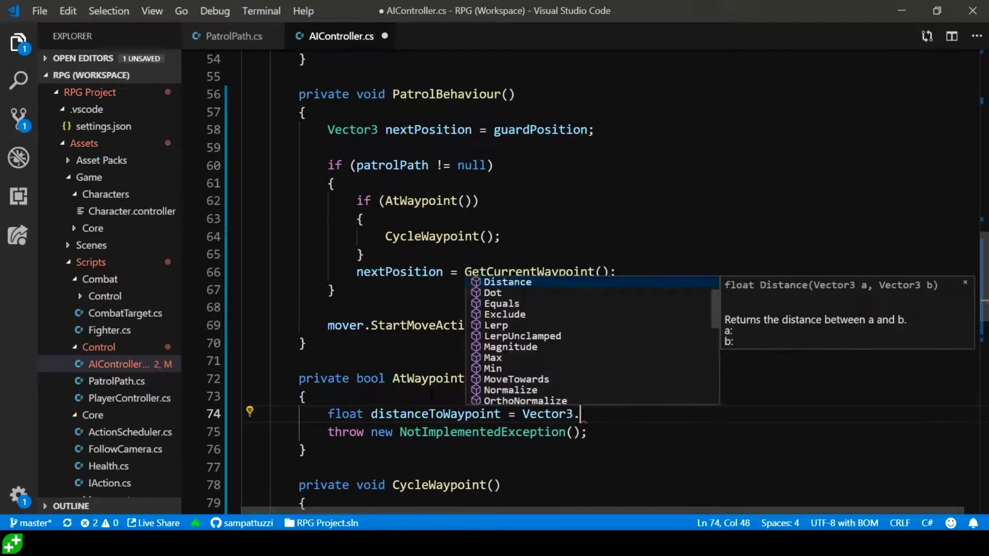
pyautogui.click(479, 271)
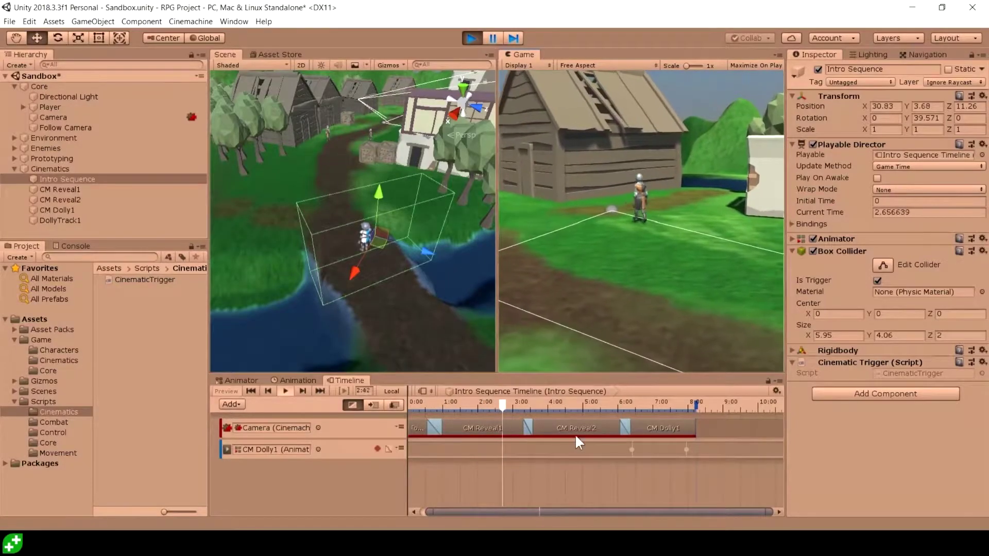
pyautogui.click(549, 404)
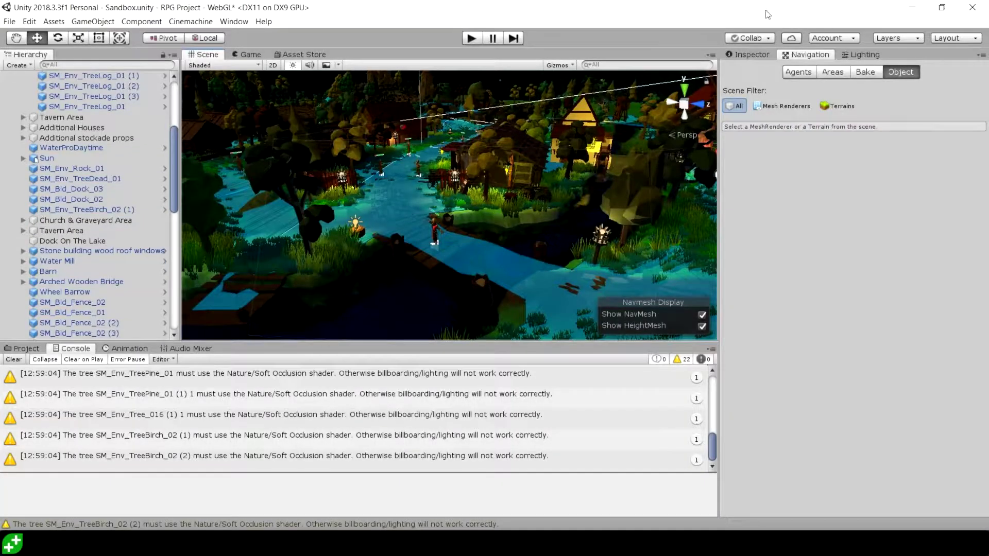
pyautogui.click(865, 72)
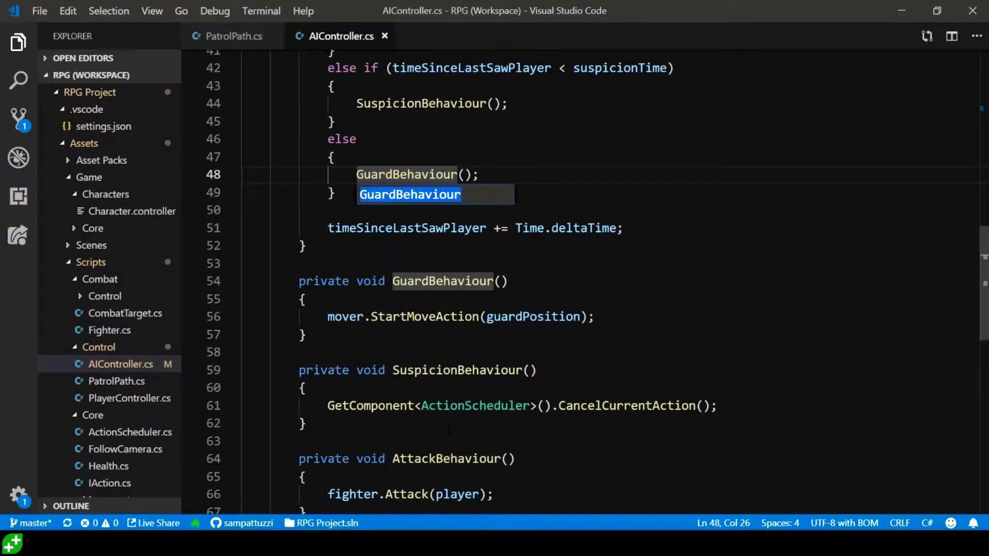
pyautogui.write('Patro')
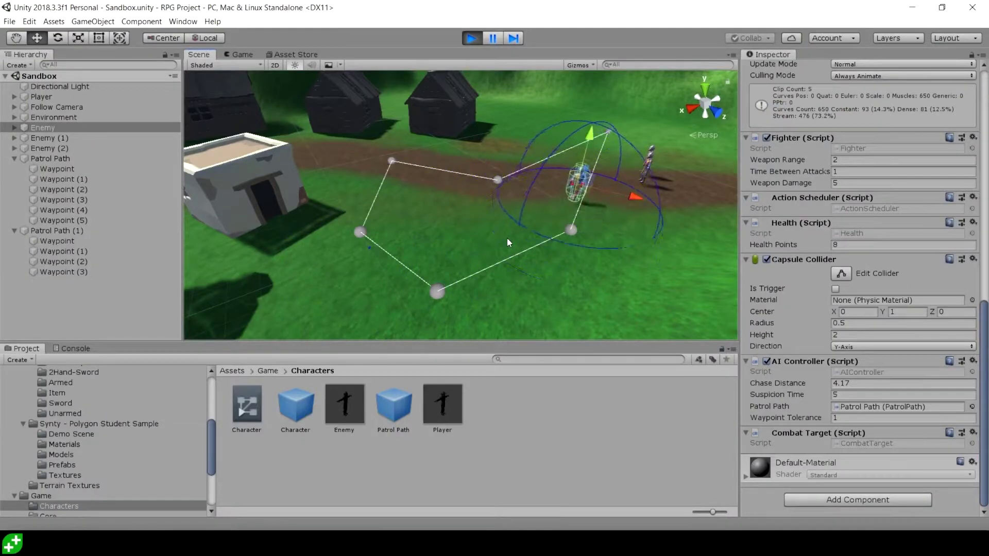
# Touch the GuardBehaviour patrol code, then walk the player through the village to pick up the hat.
pyautogui.press('F2')
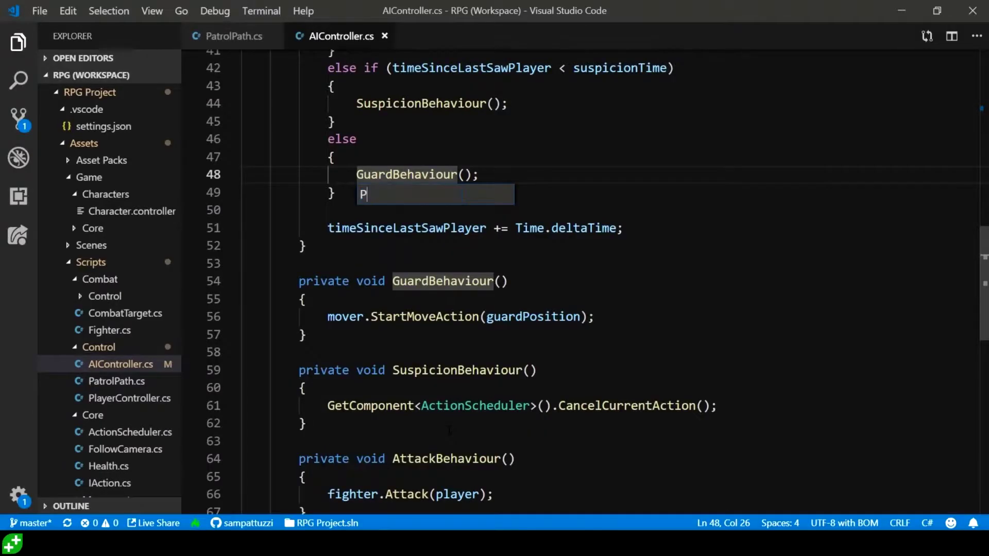
pyautogui.write('PatrolBehaviour(')
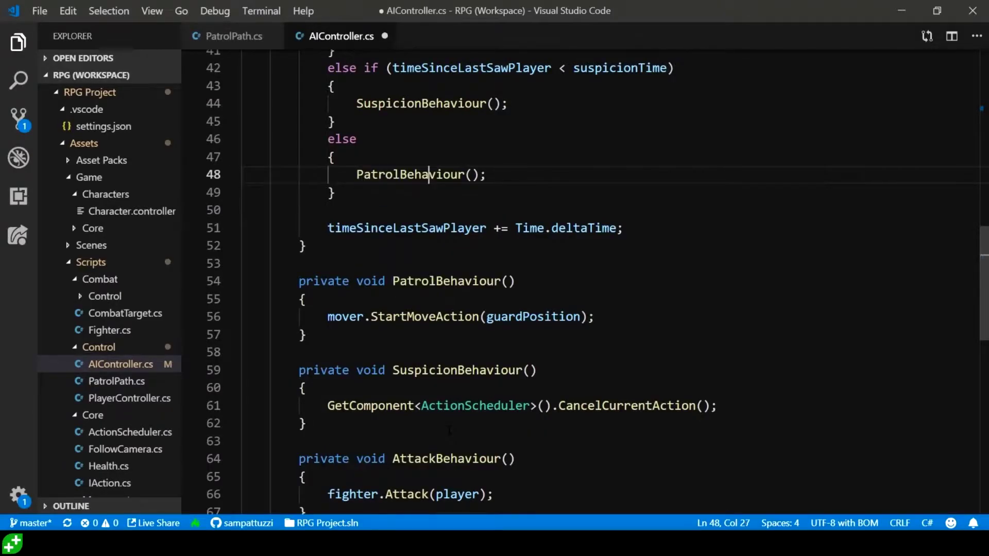
pyautogui.write('Vector3.Distance(transform.po')
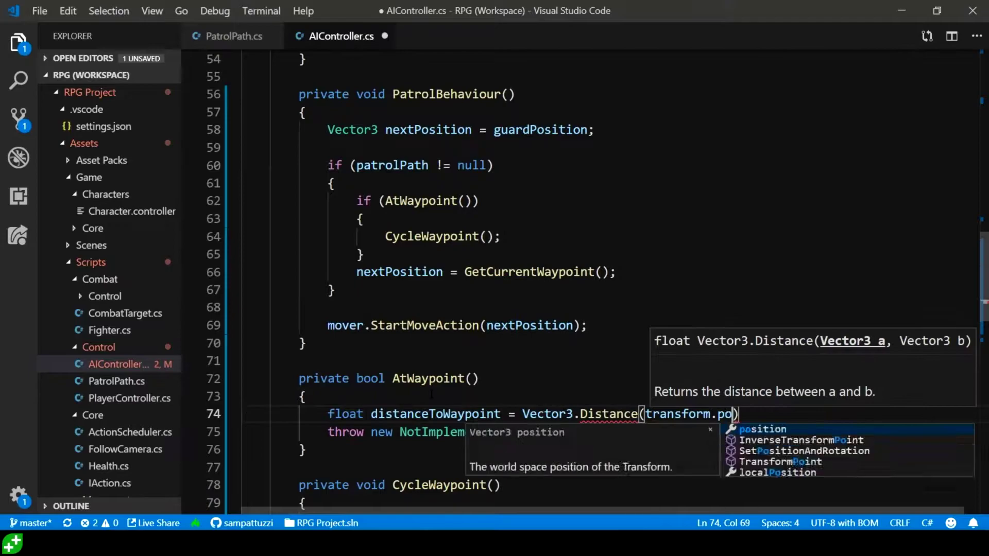
pyautogui.write('sition,')
pyautogui.click(480, 272)
pyautogui.write('GetCurrentWaypoint()')
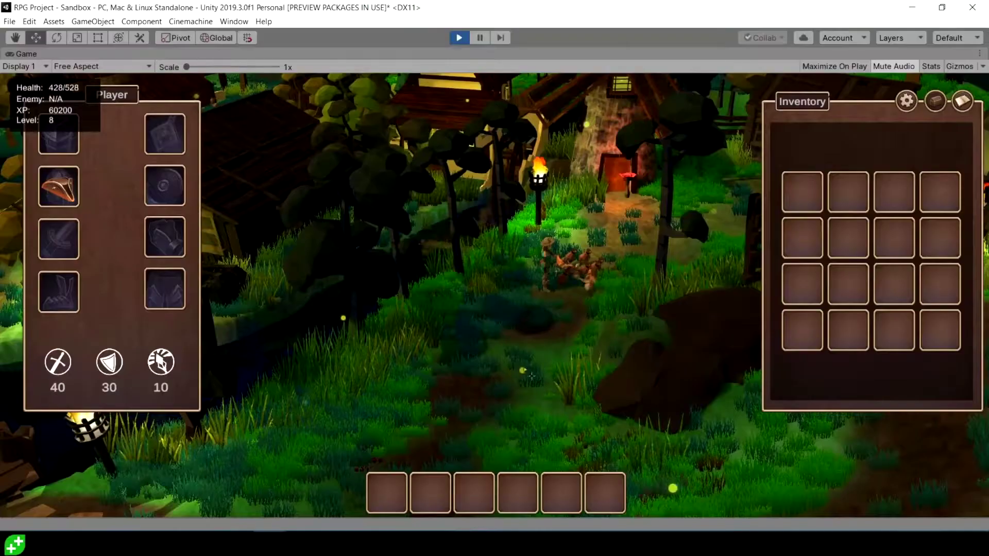
pyautogui.click(531, 374)
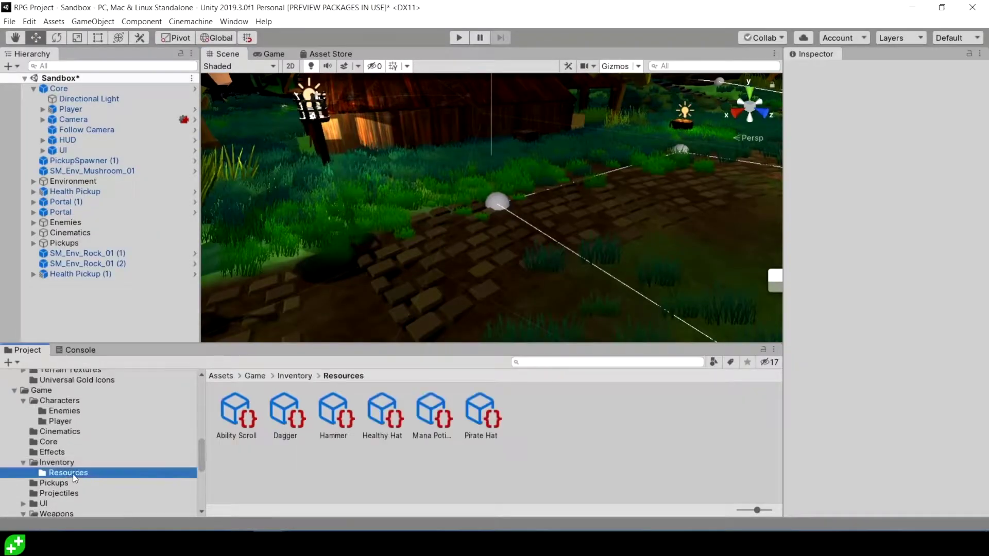
# Select the Dagger item and widen the Inspector to show the drop library's weighted drops.
pyautogui.click(286, 418)
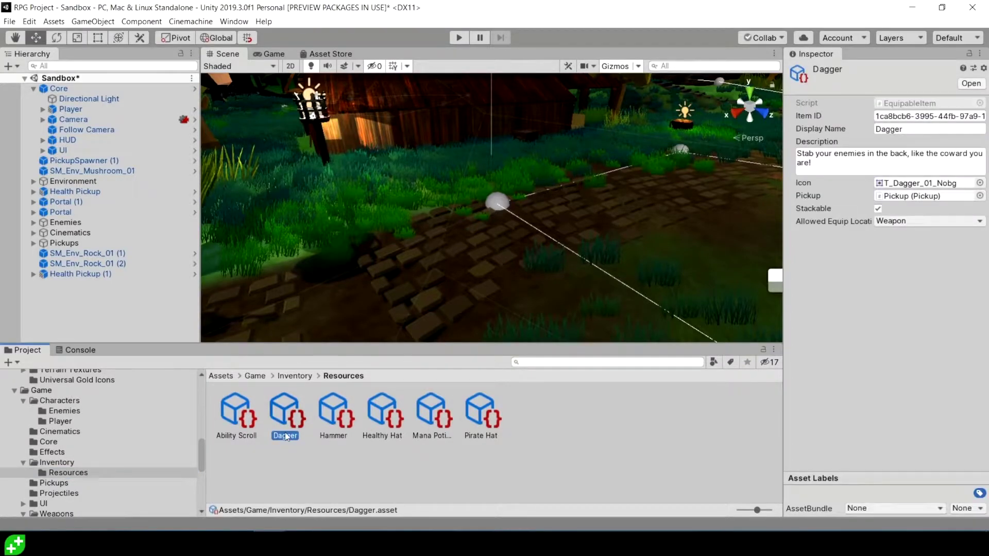
pyautogui.moveTo(784, 298); pyautogui.dragTo(730, 298)
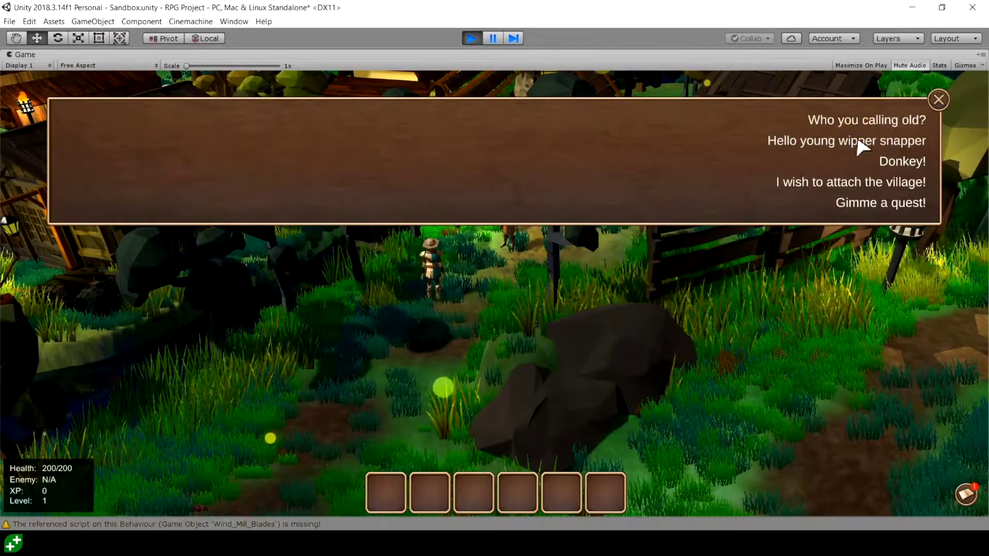
# Answer the villager with 'Hello young wipper snapper' and 'Just some warm soup', ending with a new 0/1 quest.
pyautogui.click(862, 141)
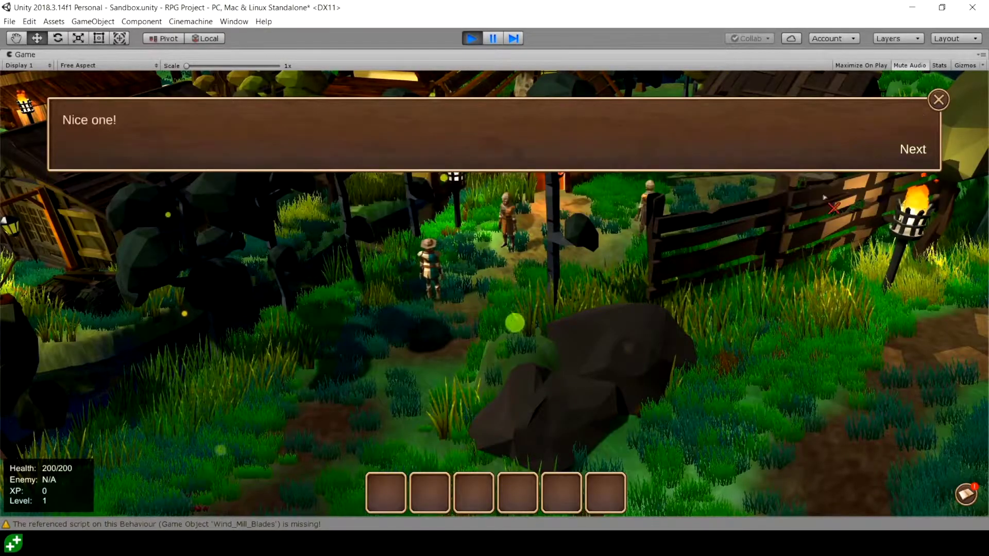
pyautogui.click(912, 149)
pyautogui.click(861, 143)
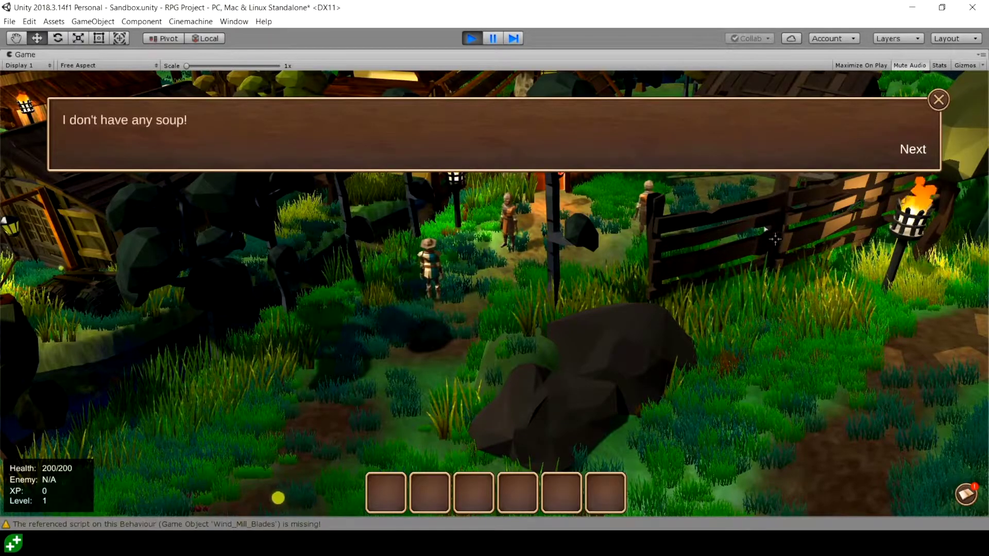
pyautogui.click(913, 149)
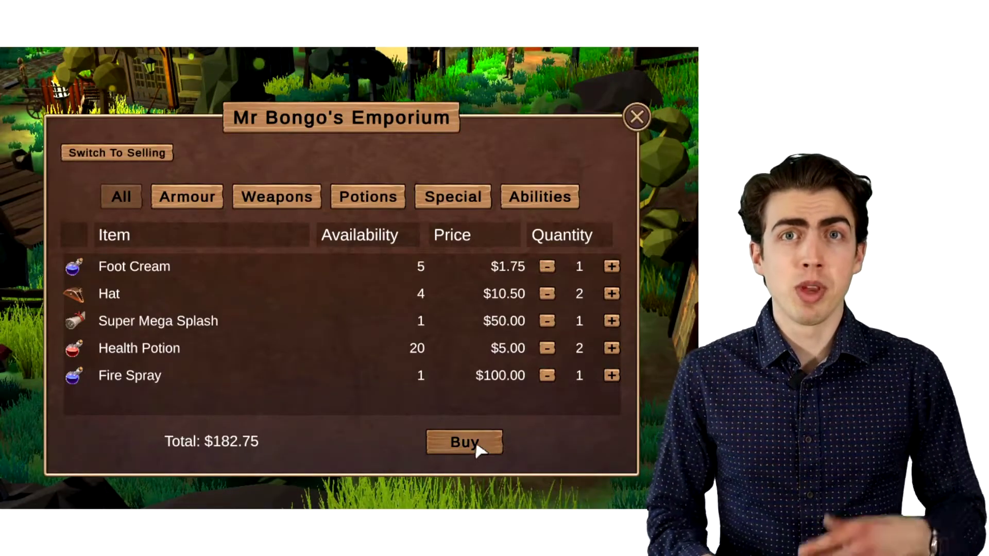
# Buy the basket, then sell two Hats and two Health Potions at Mr Bongo's Emporium for $24.80.
pyautogui.click(465, 442)
pyautogui.click(140, 159)
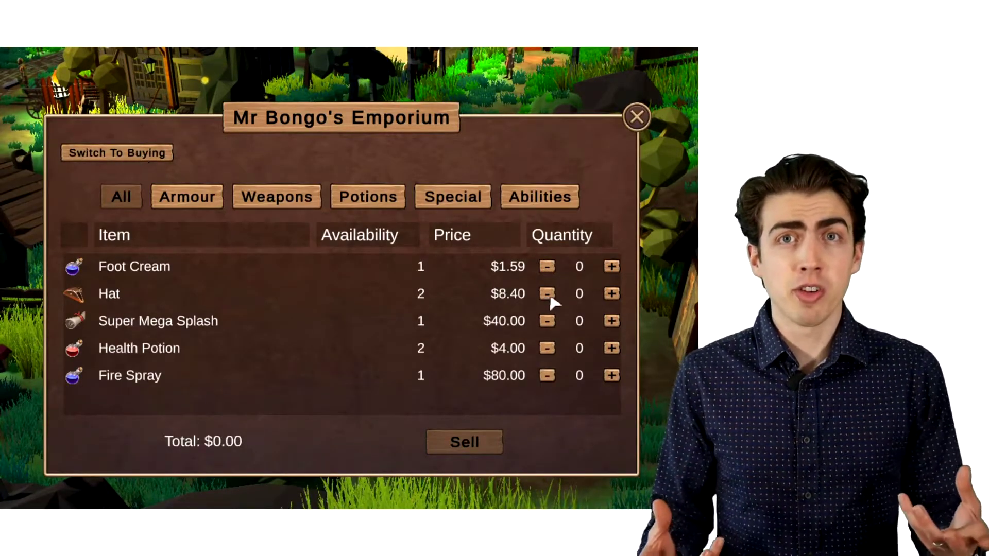
pyautogui.click(611, 294)
pyautogui.click(611, 294)
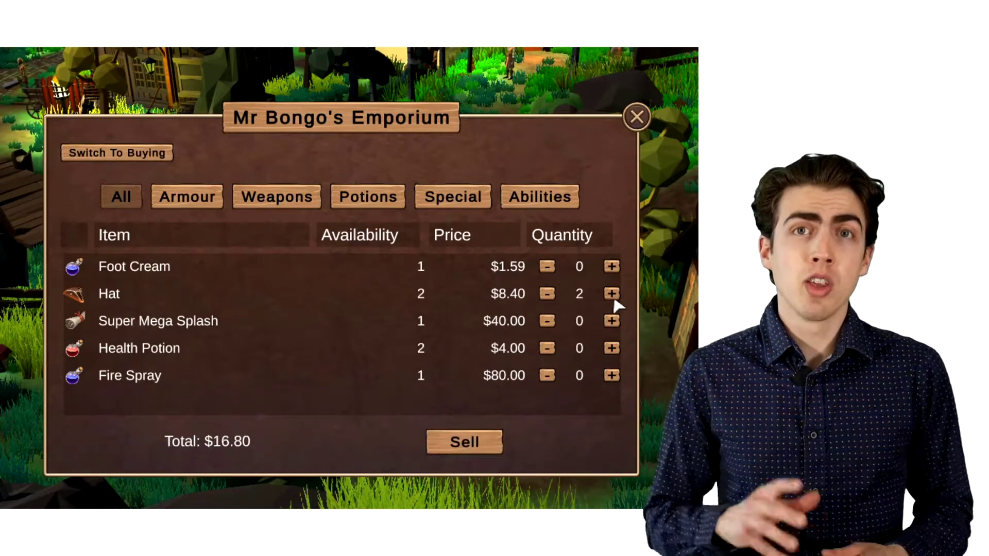
pyautogui.click(611, 348)
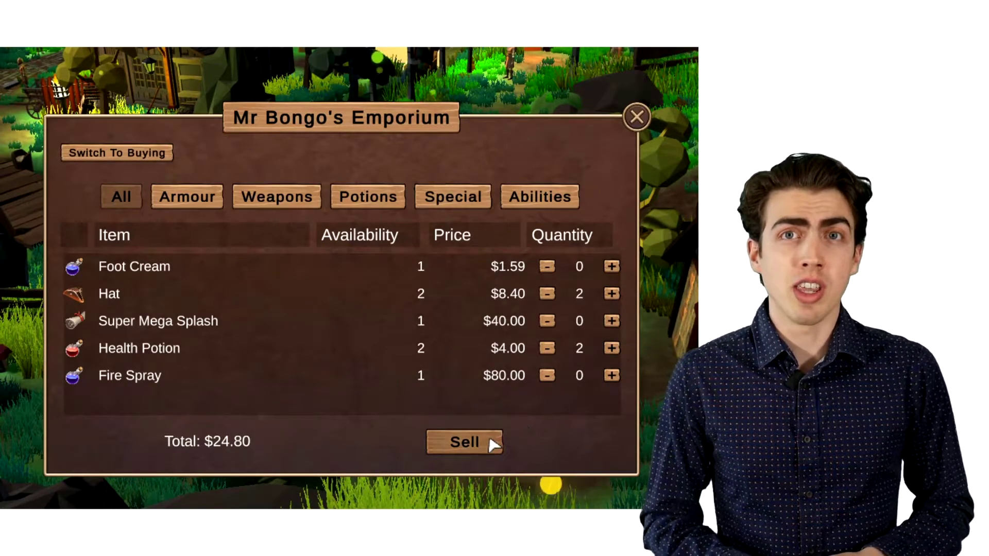
pyautogui.click(464, 443)
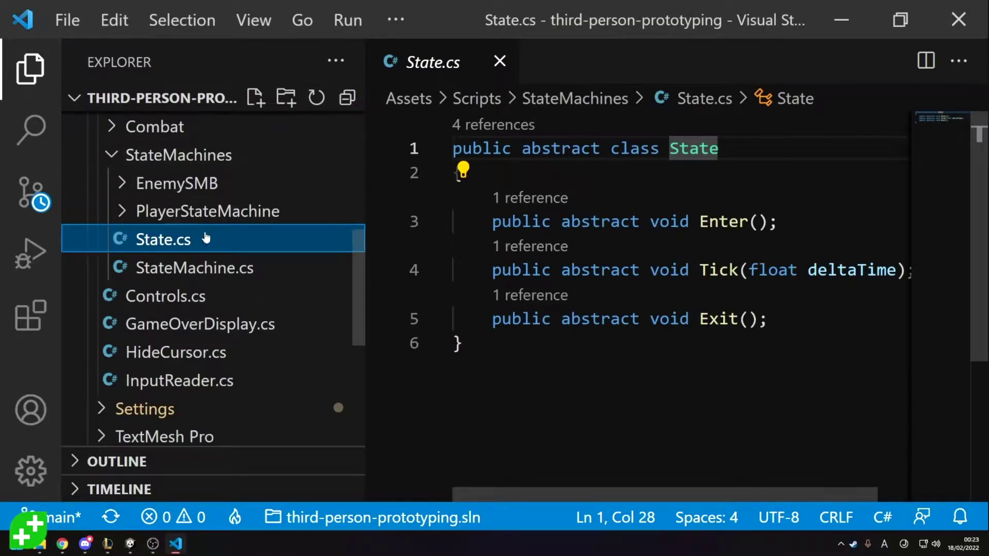
# Show StateMachine.cs and expand the PlayerStateMachine folder in the Explorer.
pyautogui.click(177, 266)
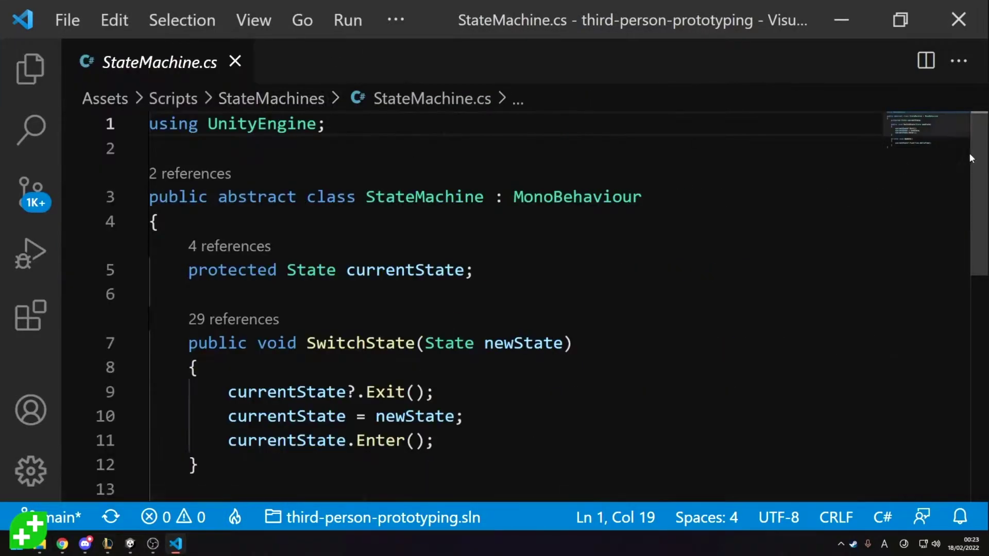
pyautogui.moveTo(985, 144); pyautogui.dragTo(980, 234)
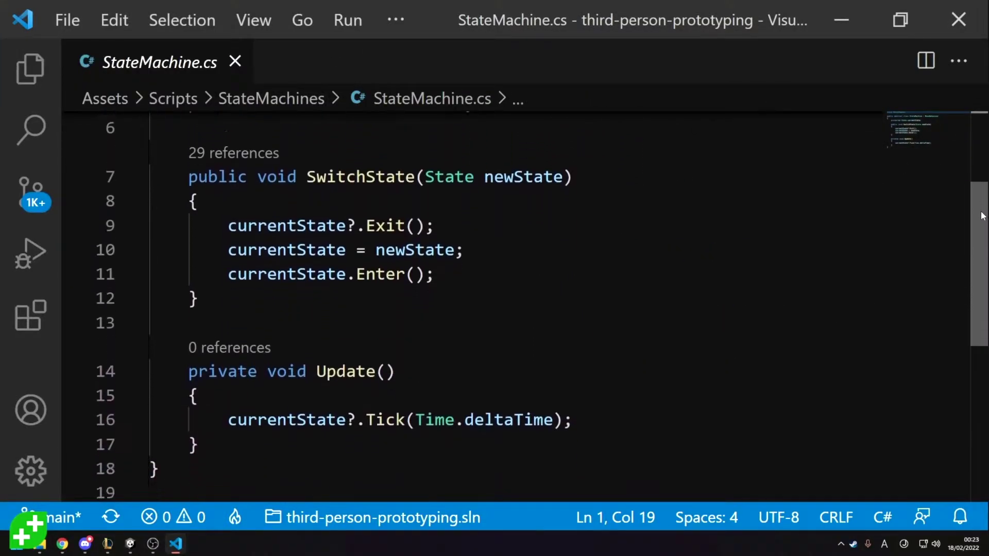
pyautogui.click(30, 70)
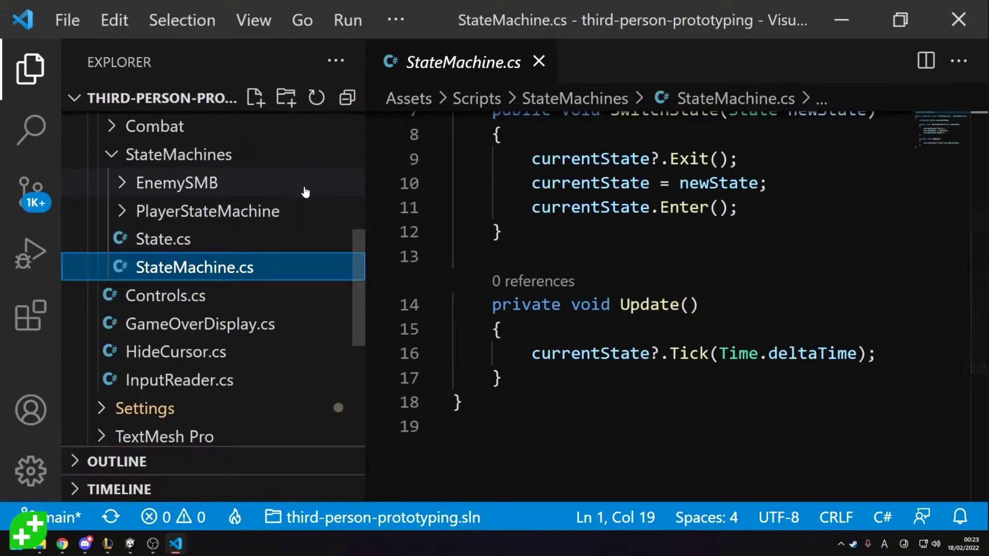
pyautogui.click(191, 212)
pyautogui.scroll(-1, 276, 289)
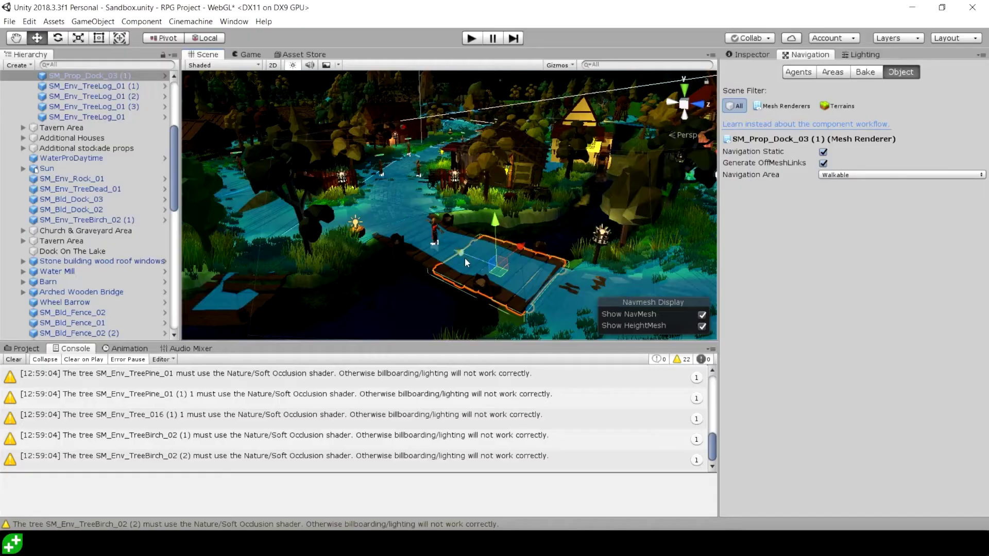
# Bake the NavMesh with agent radius 0.5, height 2, max slope 45 and step height 0.4.
pyautogui.click(865, 71)
pyautogui.click(955, 297)
pyautogui.click(864, 73)
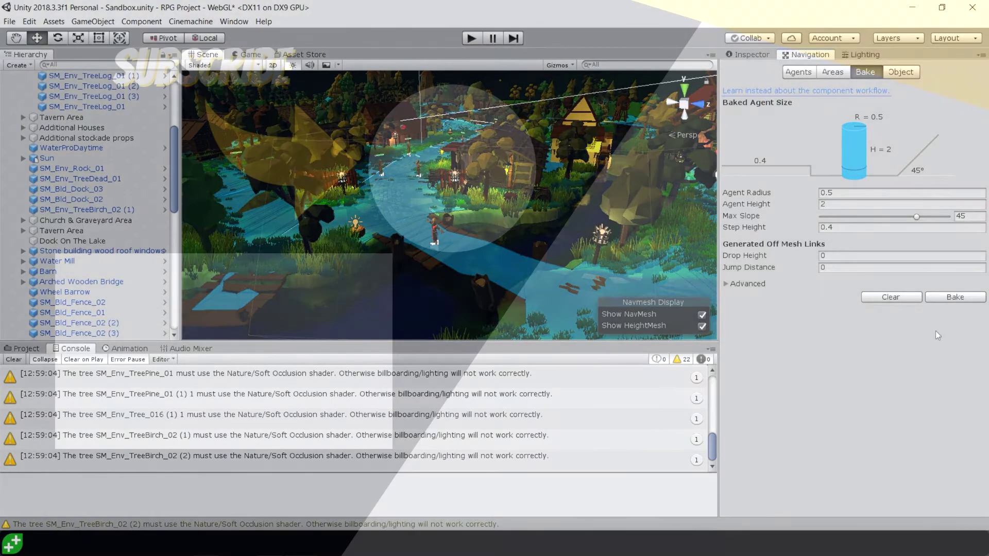